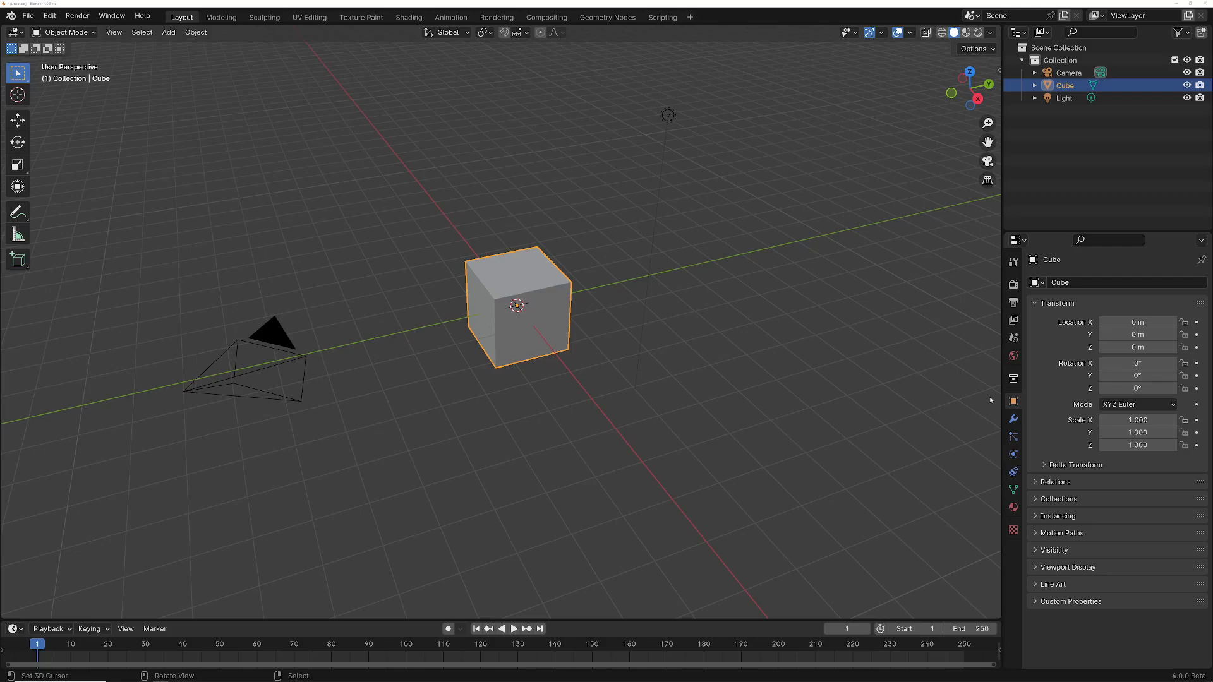
Step: Rename the default cube object as test
double_click(1063, 86)
text(test)
key(Return)
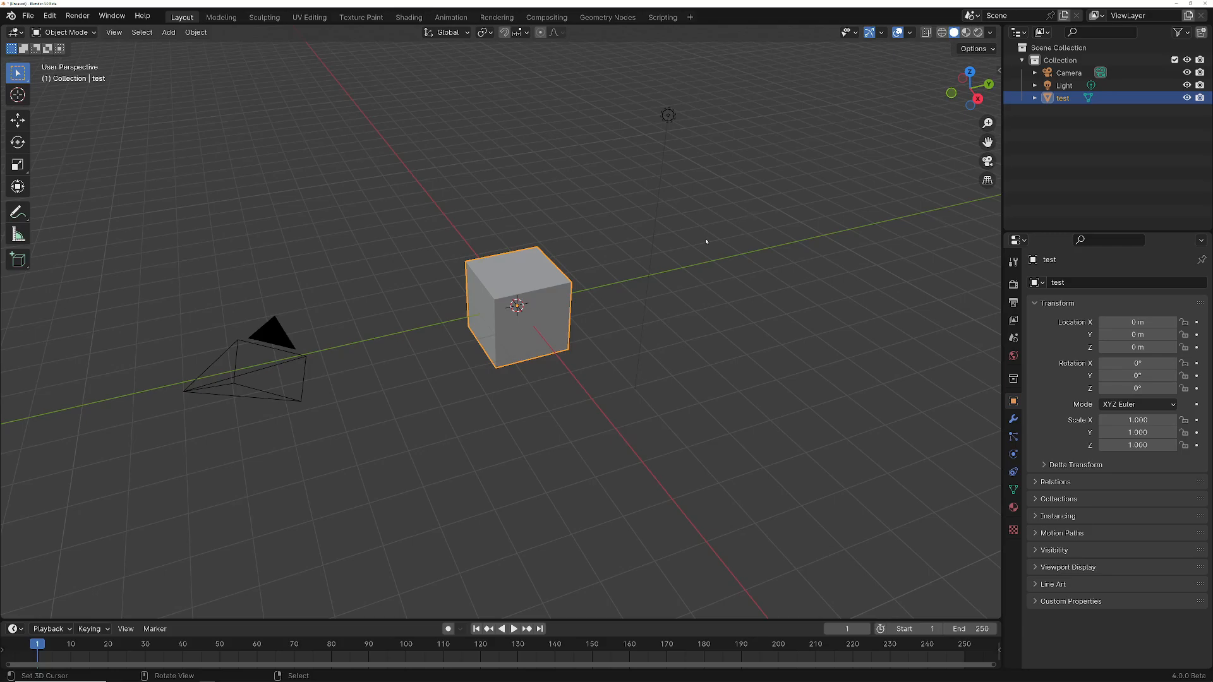
Step: Rename the selected cube as lapin
middle_drag(657, 315, 615, 279)
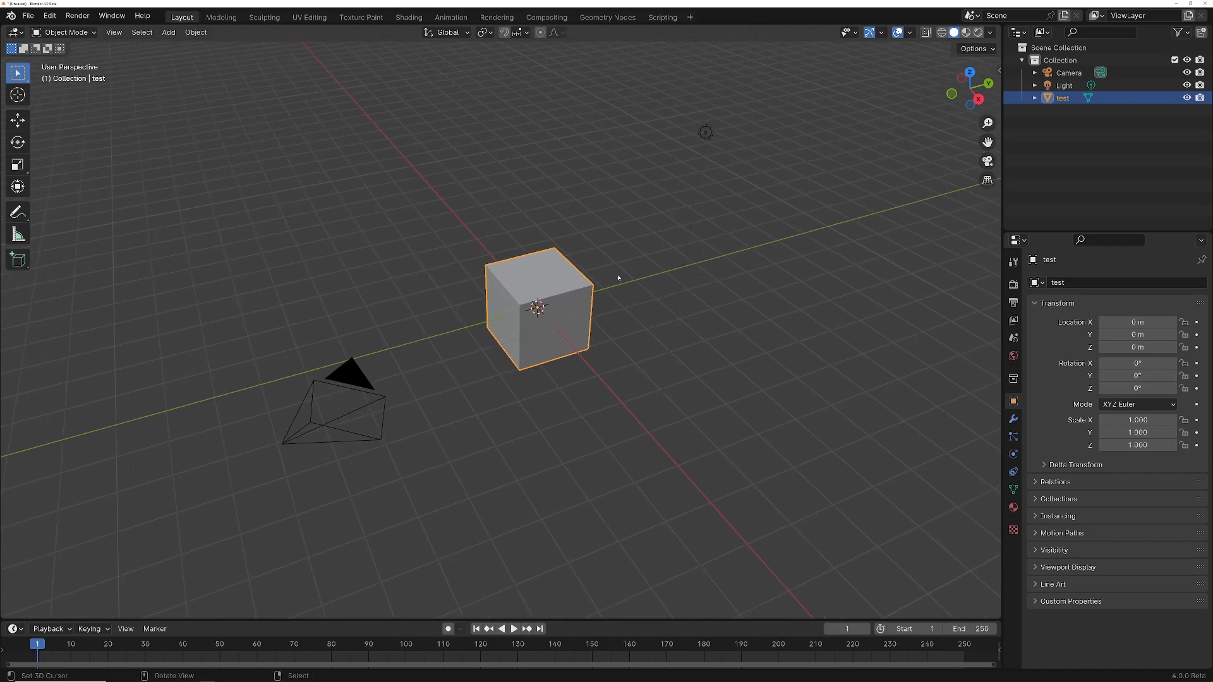
key(F2)
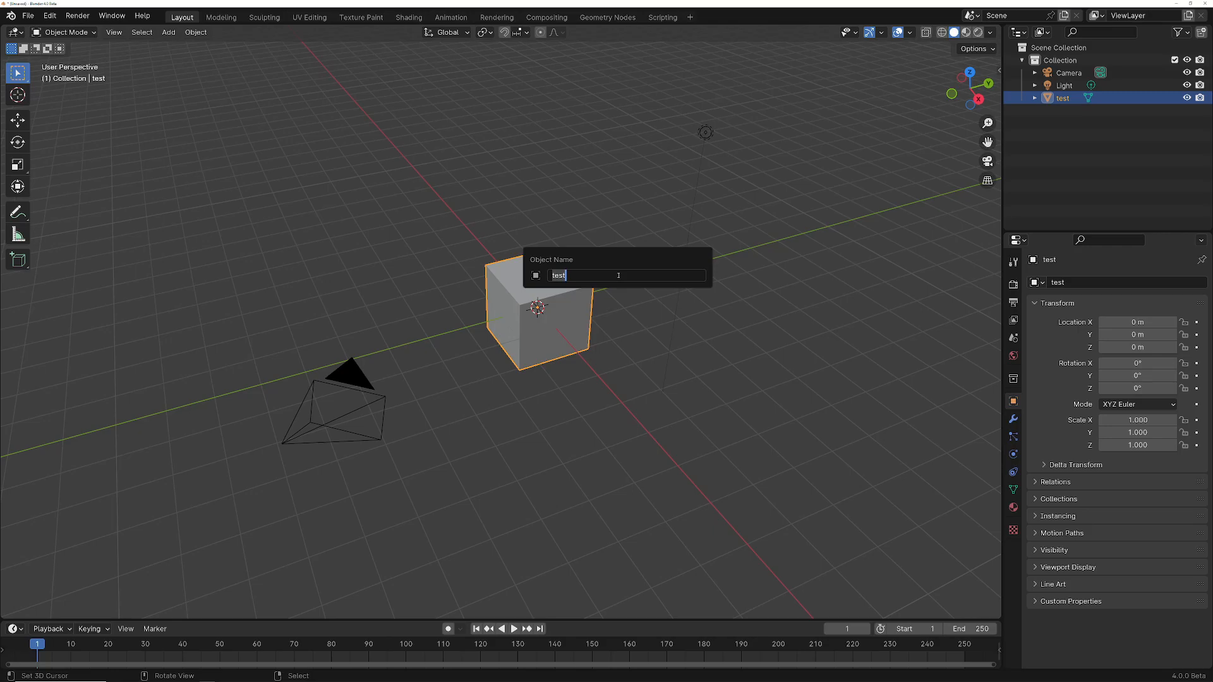
text(lapin)
key(Return)
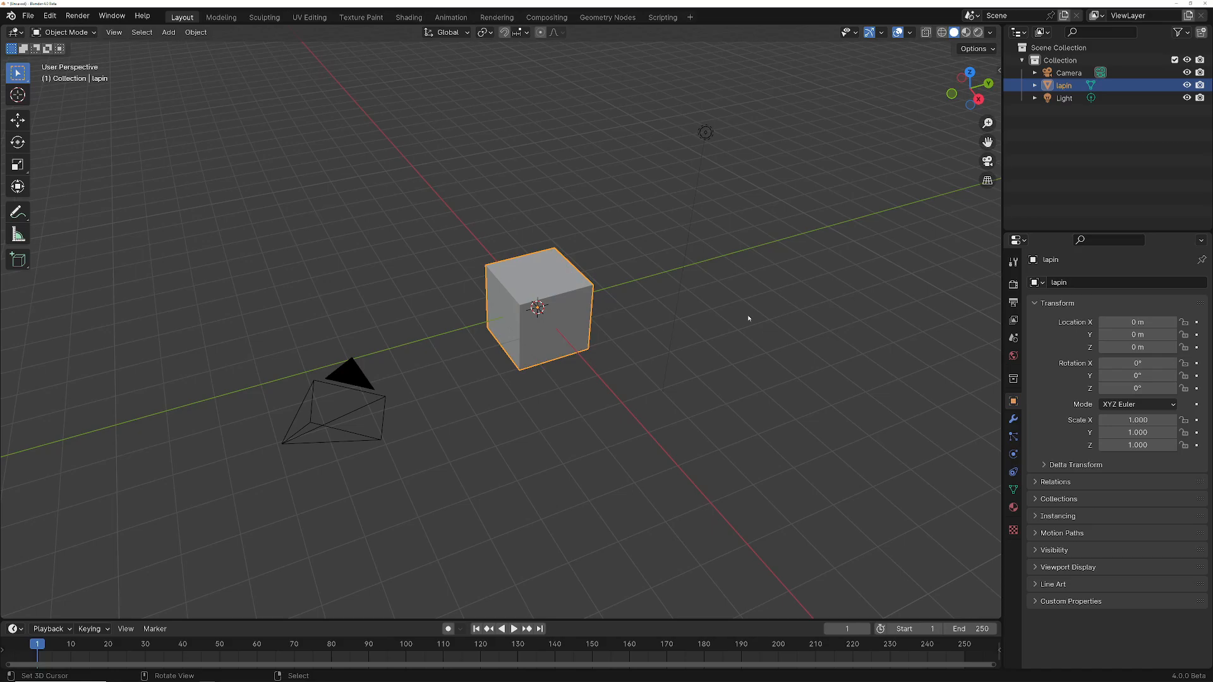
Step: Duplicate the lapin cube four times in succession, placing each copy at a different spot beside or above the original
key(shift)
key(shift+d)
click(861, 339)
key(shift+d)
click(834, 252)
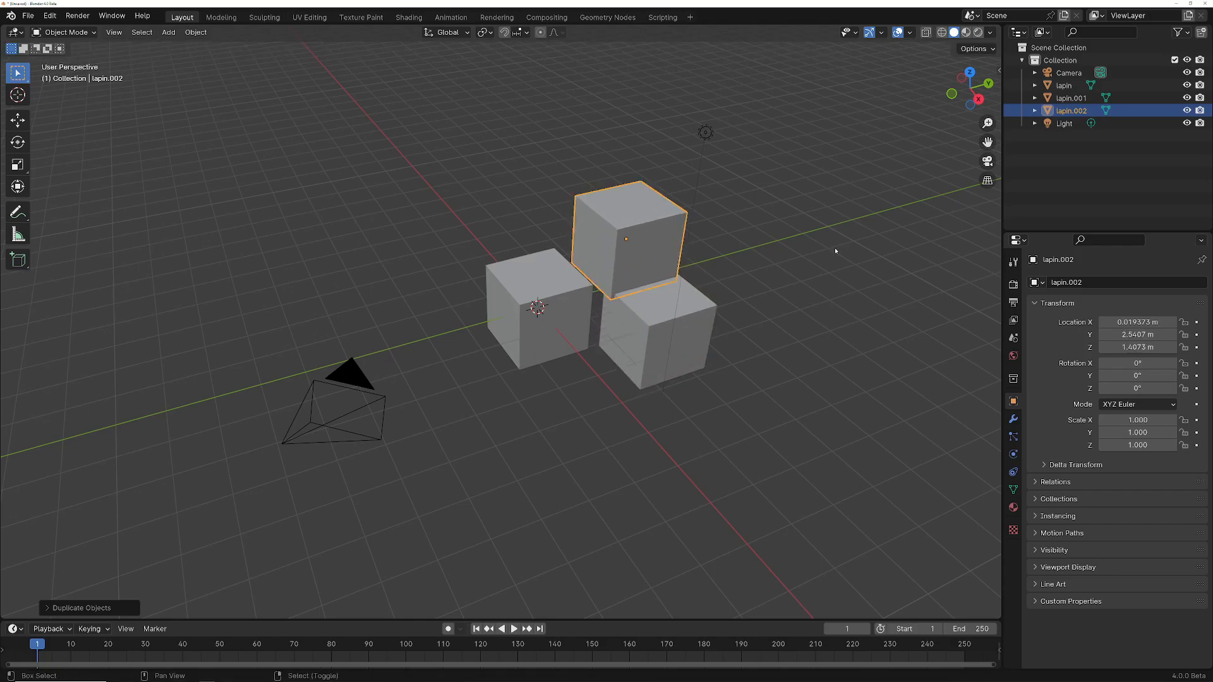
key(shift+d)
click(959, 236)
key(shift+d)
click(9, 361)
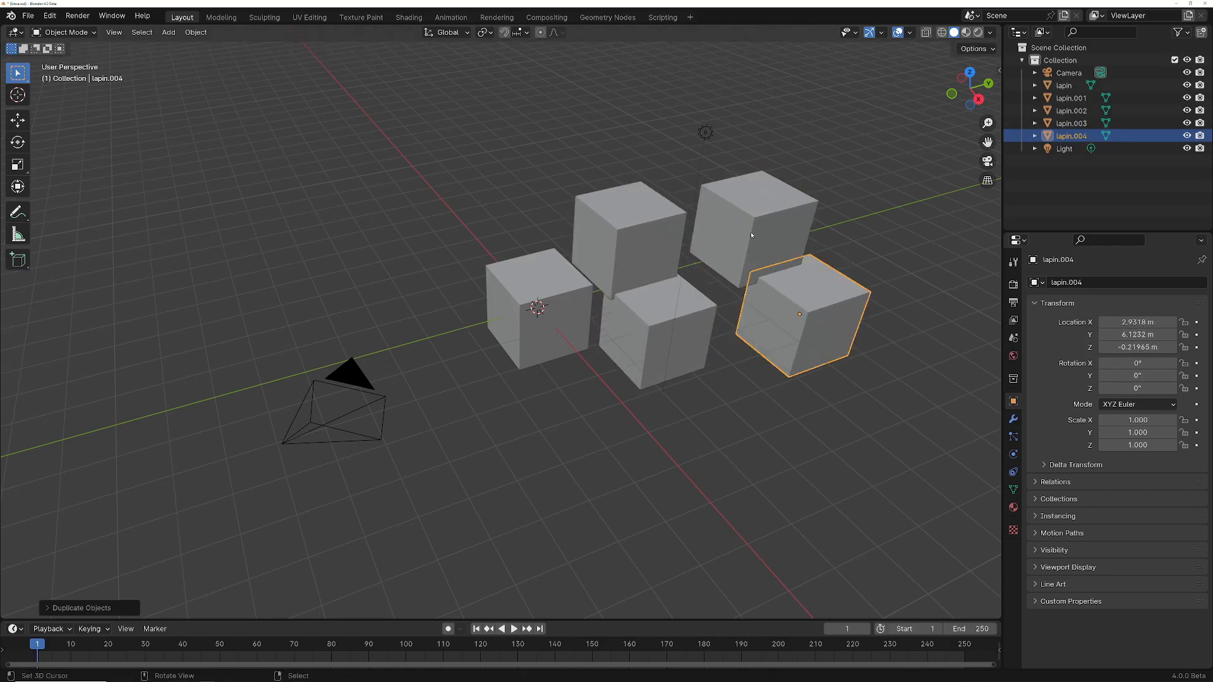
Step: Batch rename the cubes lapin.002, lapin.003 and lapin.004 with Find/Replace, replacing lapin with gateau
shift+click(751, 235)
shift+click(616, 236)
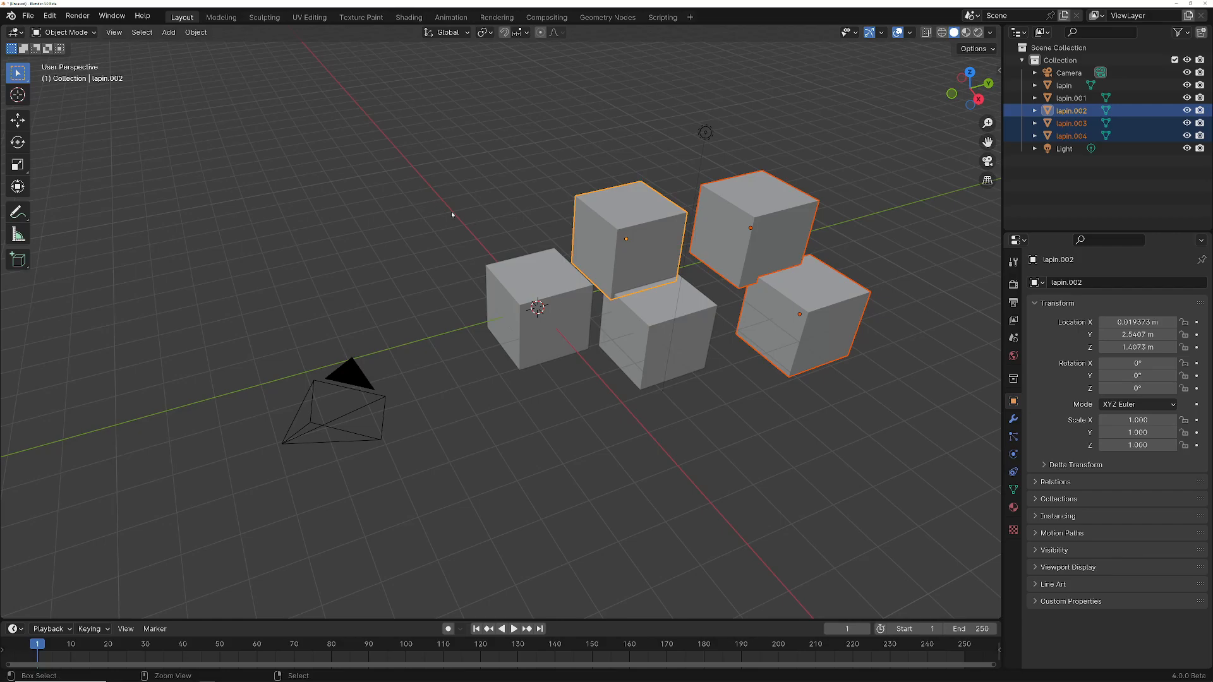
key(ctrl+F2)
drag(451, 216, 390, 136)
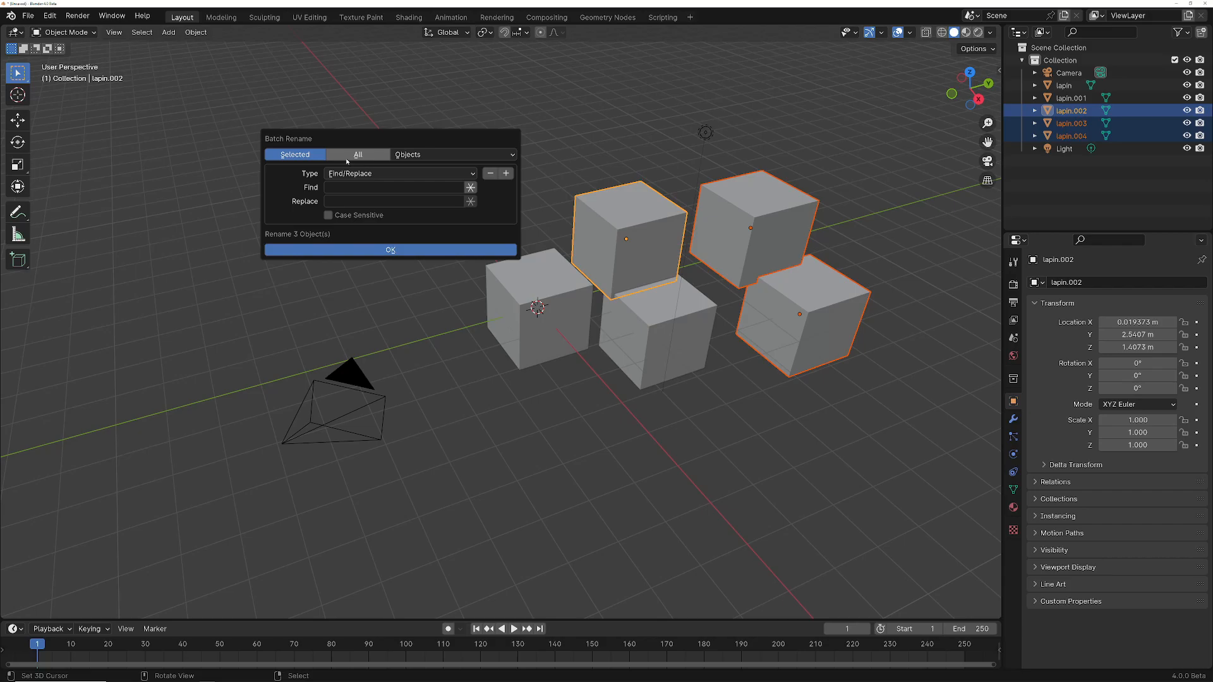
click(433, 155)
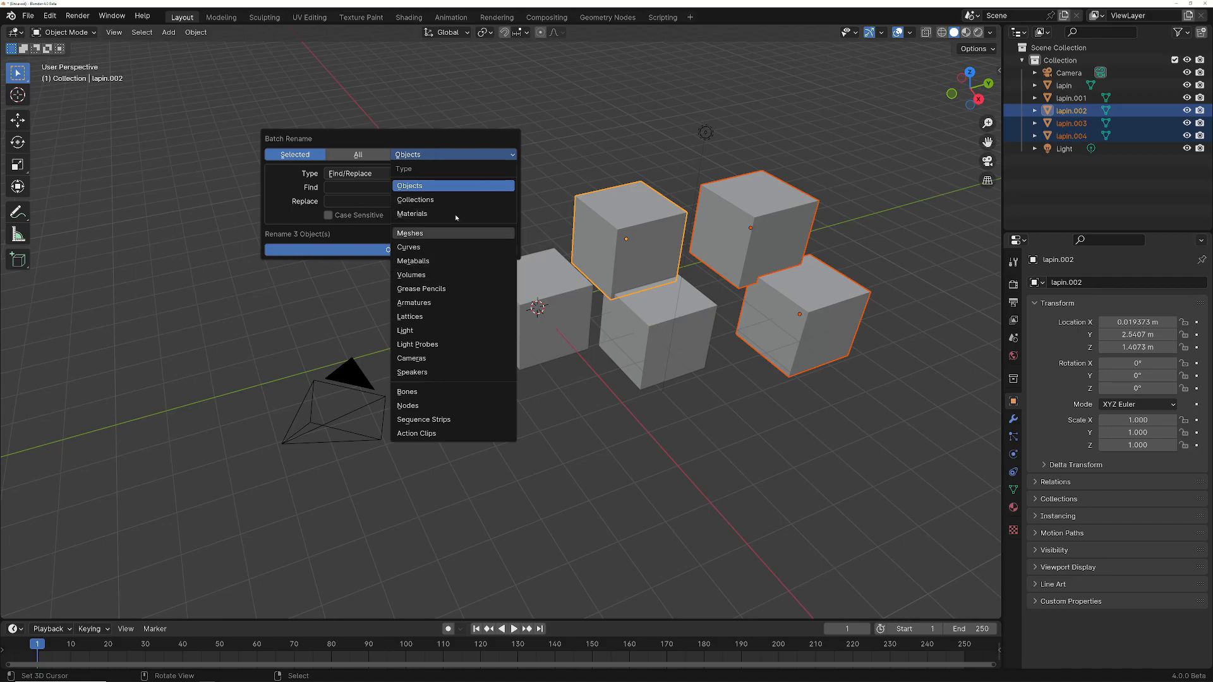
click(440, 154)
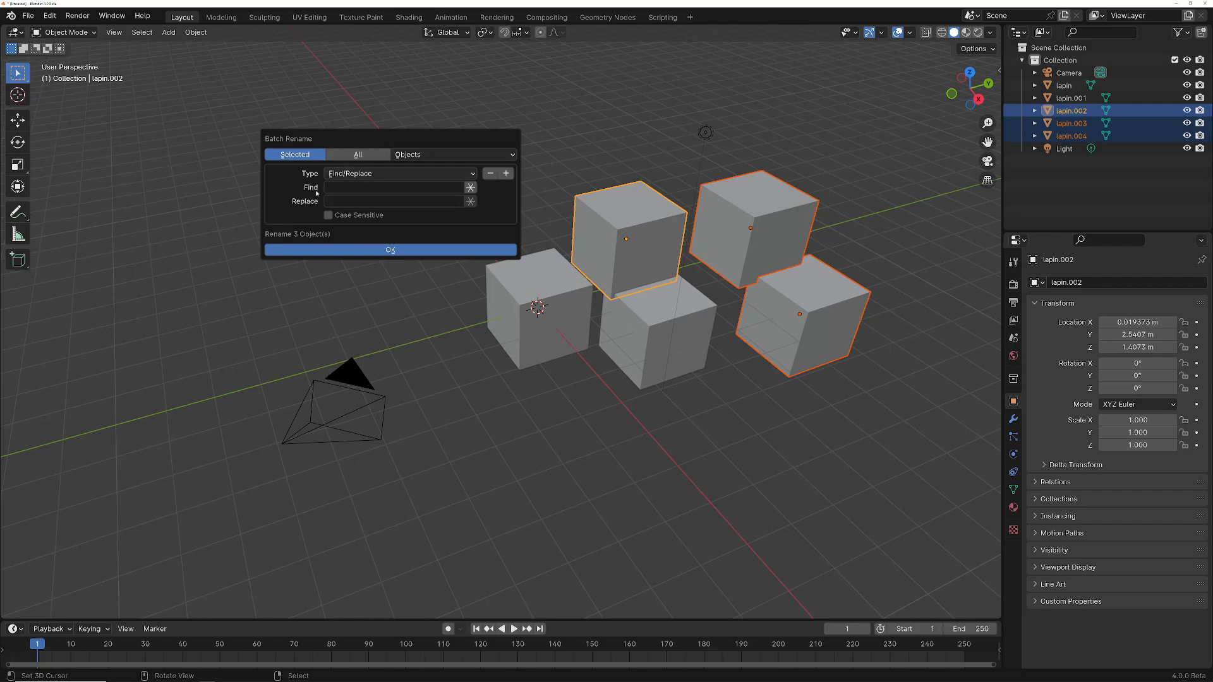
click(344, 174)
click(345, 180)
click(344, 174)
click(334, 188)
text(lapin)
click(344, 202)
text(gateau)
click(392, 250)
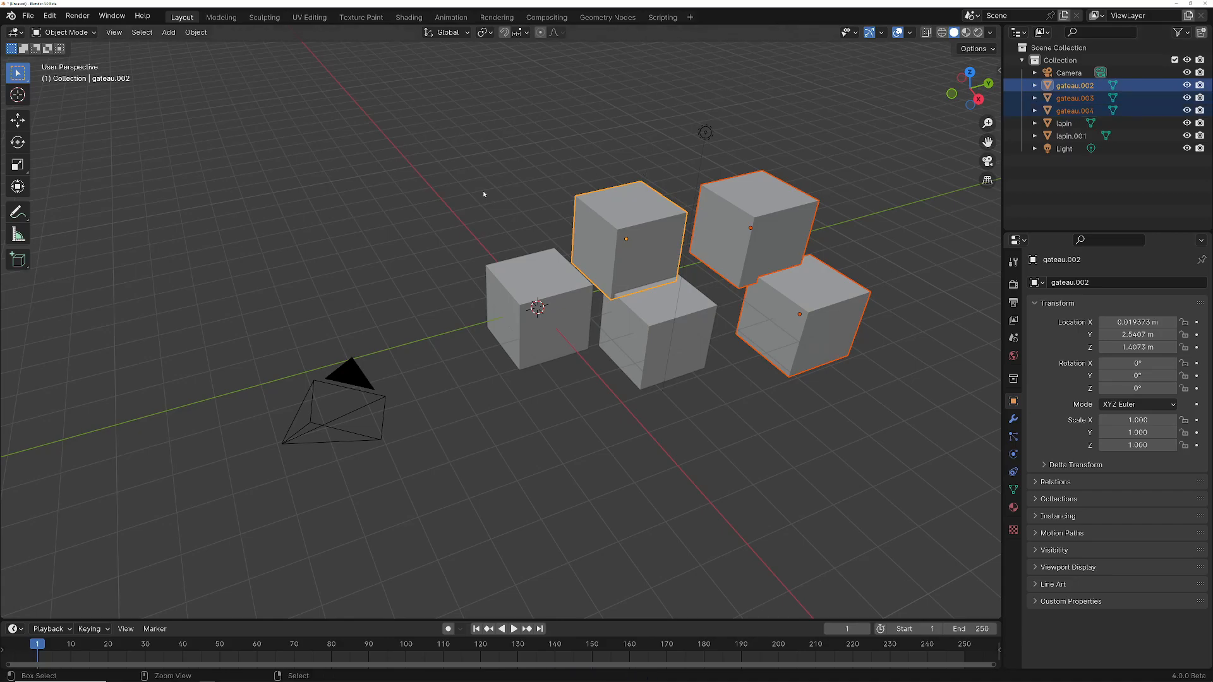
Step: Batch rename the three selected gateau cubes with Set Name, adding the prefix un_
key(ctrl+F2)
drag(482, 190, 393, 160)
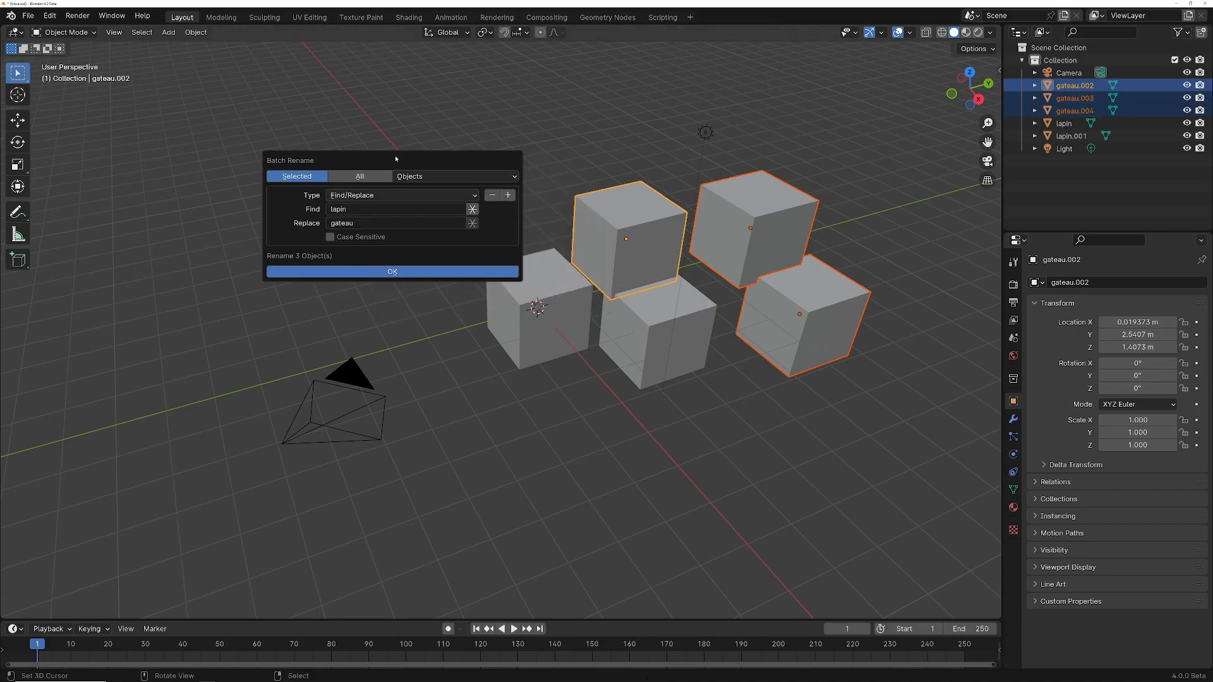
click(364, 197)
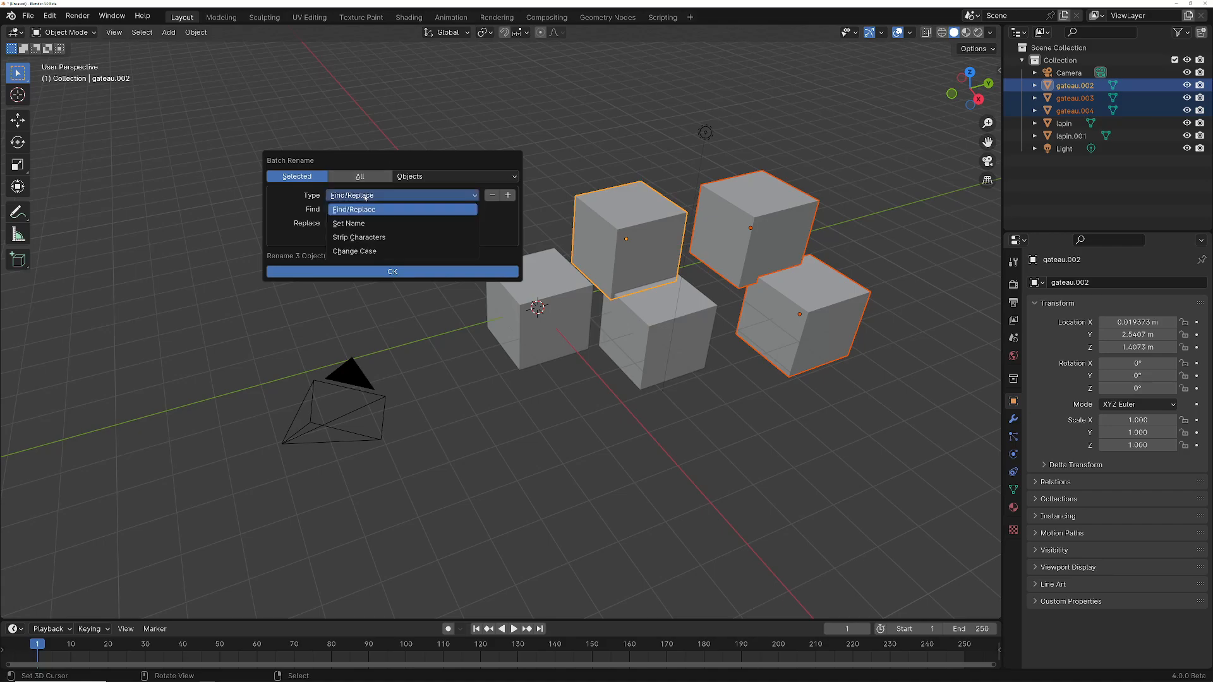
click(350, 223)
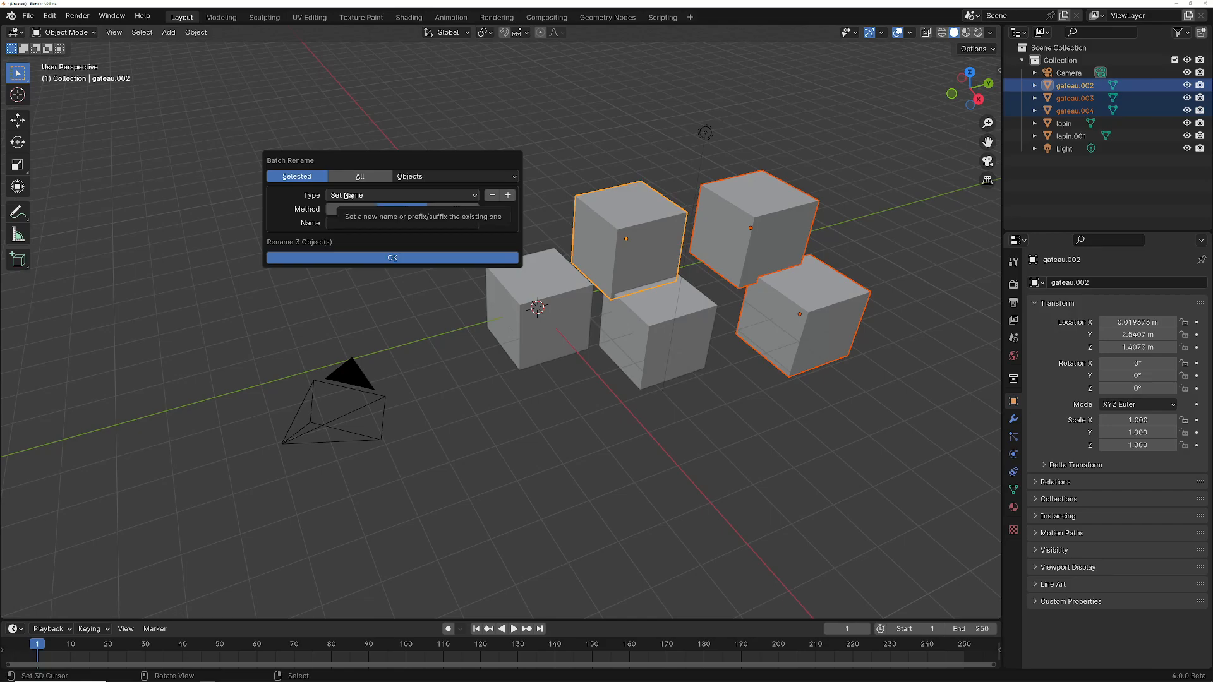
click(354, 209)
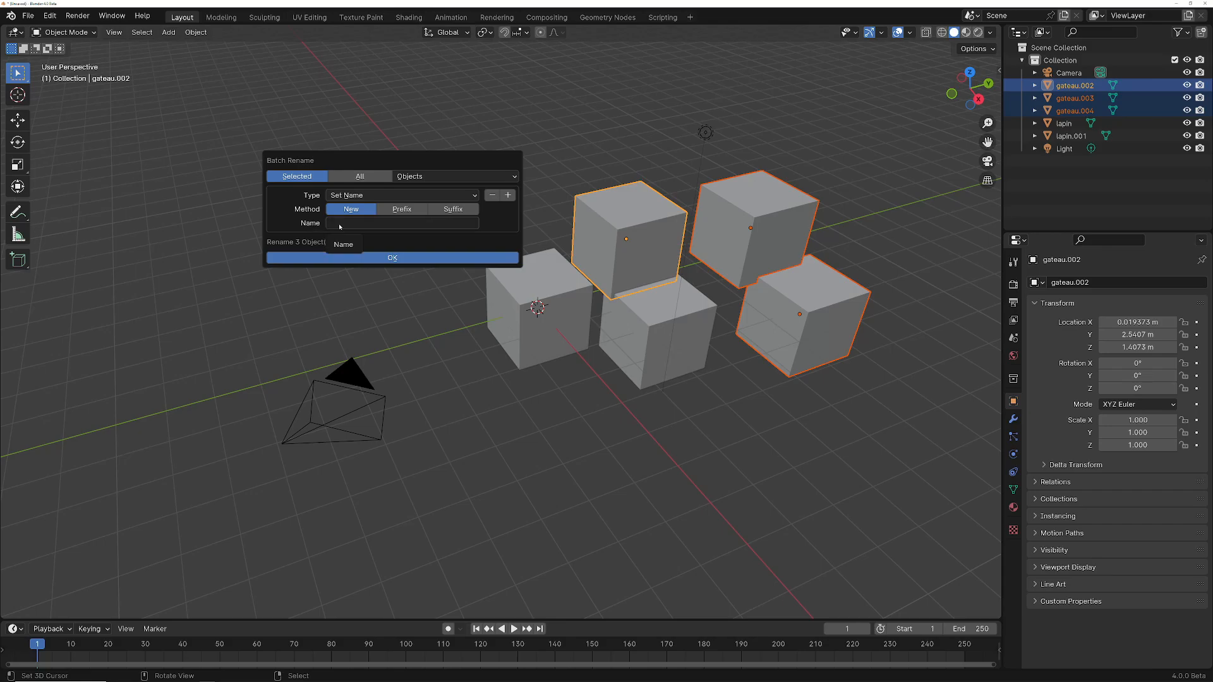
click(408, 212)
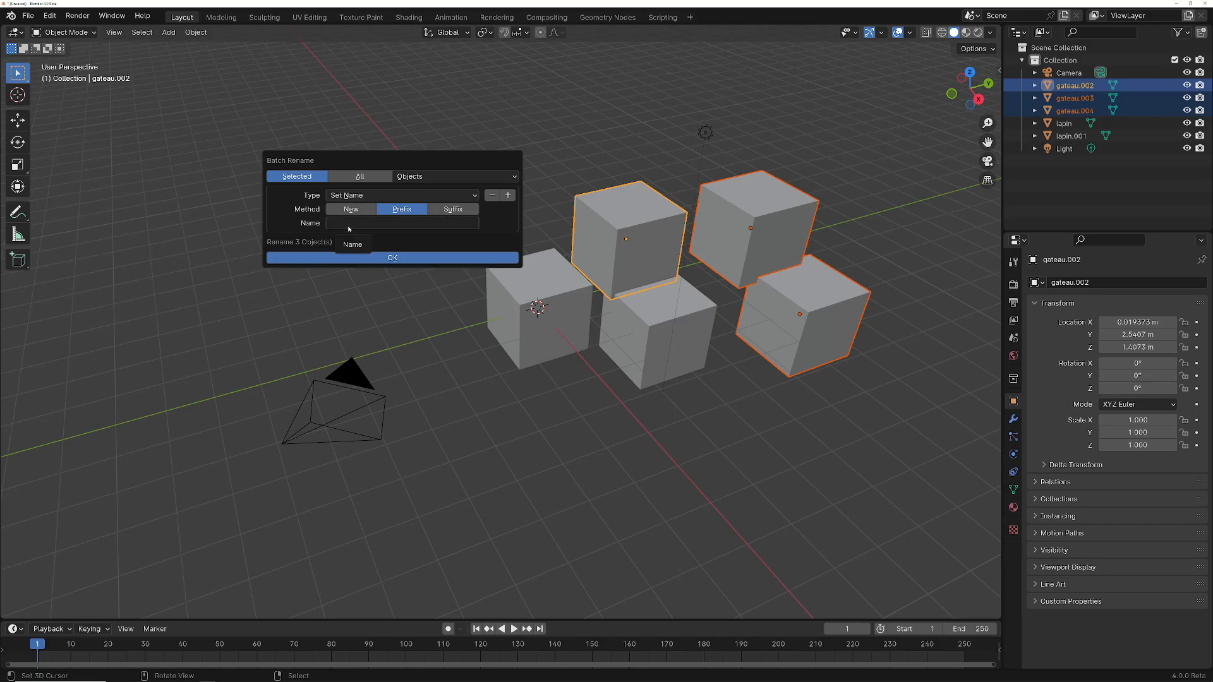
click(402, 225)
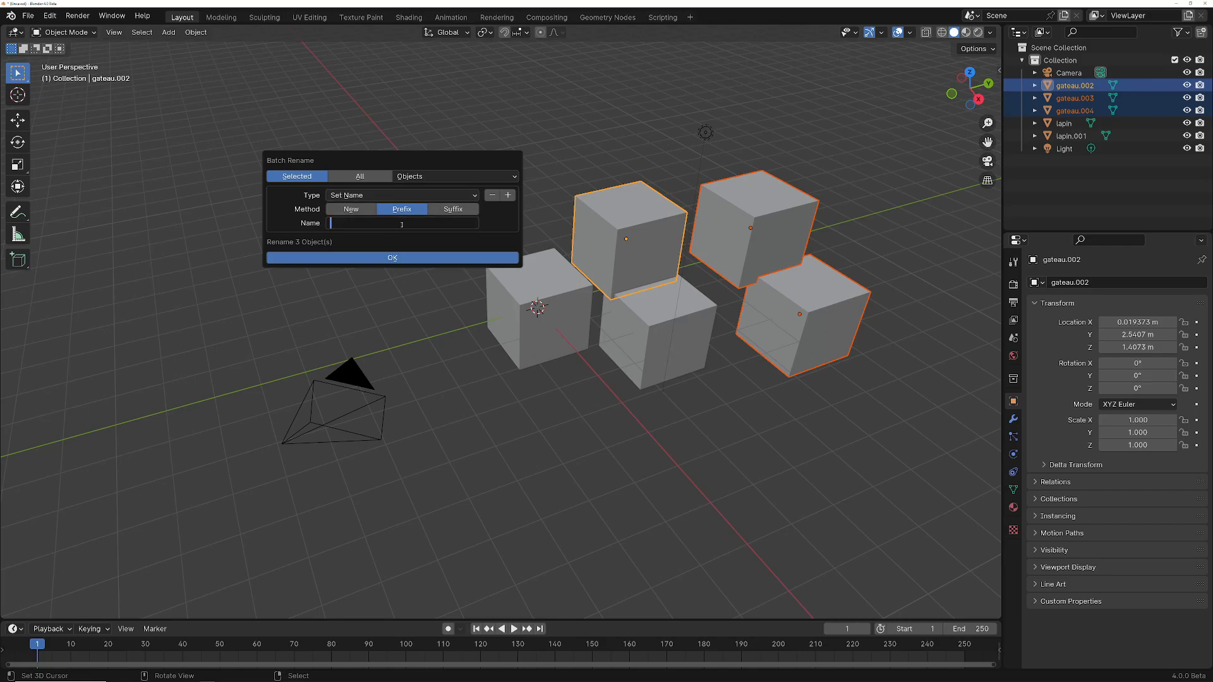
text(un_)
key(Return)
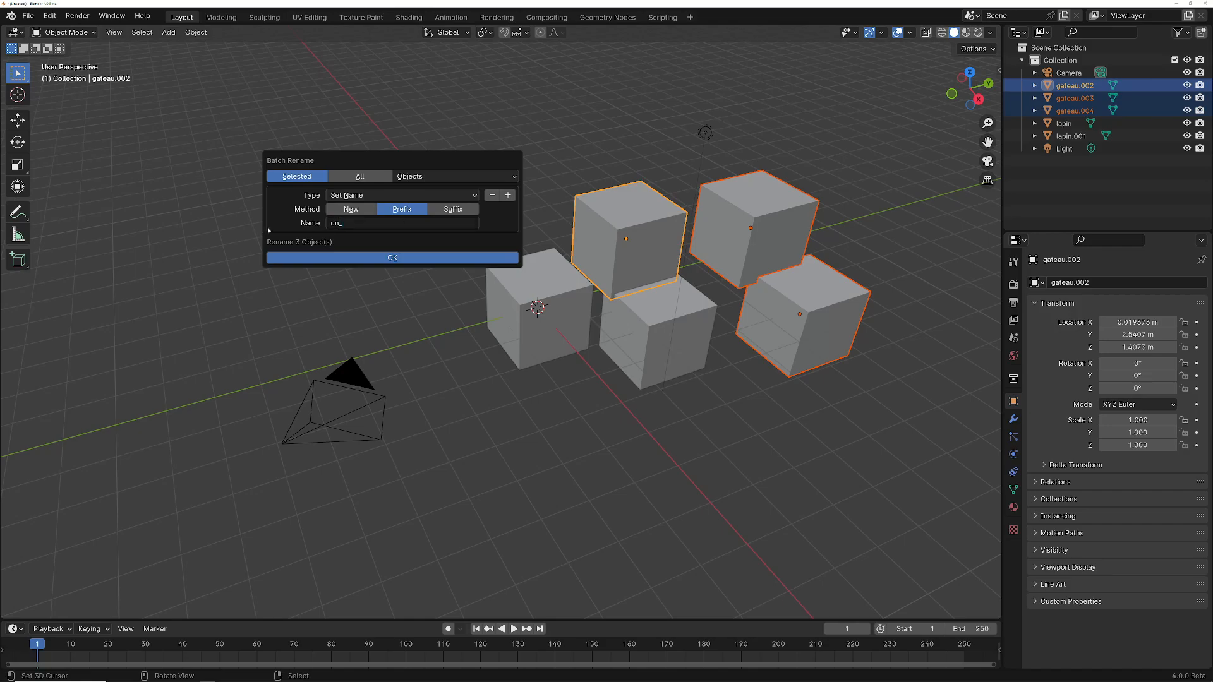
click(374, 260)
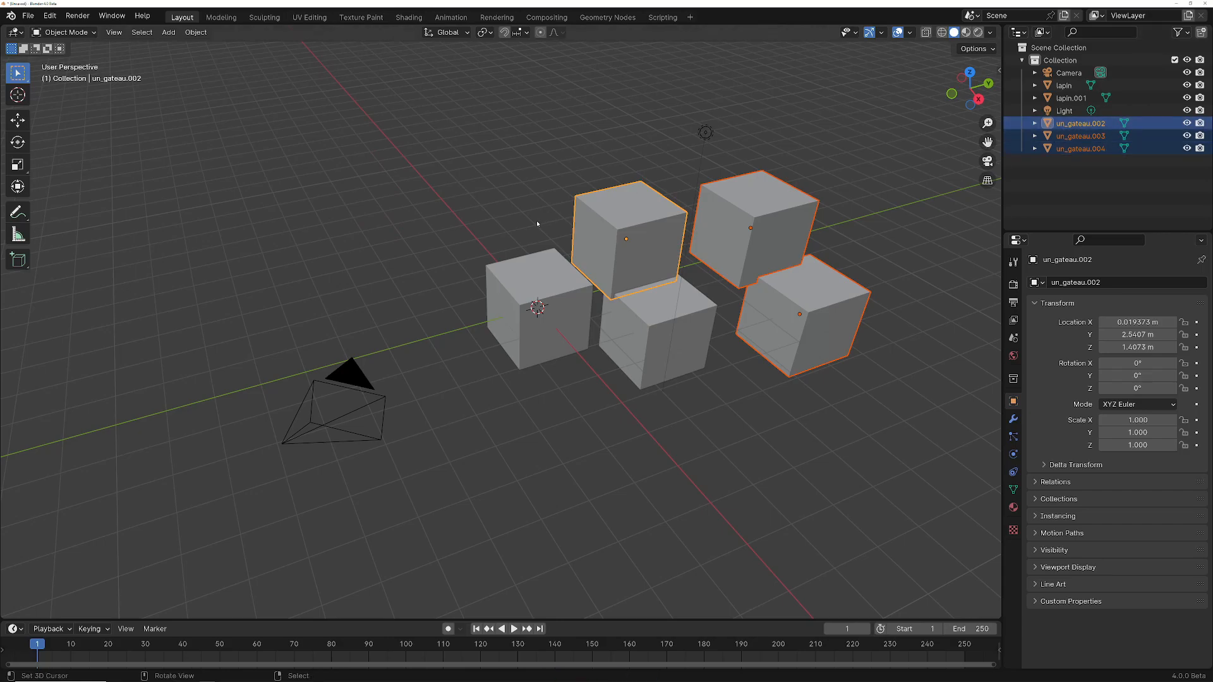
Step: Batch rename the three selected un_gateau cubes with Strip Characters, removing digits from the end of their names
key(ctrl+F2)
drag(537, 223, 470, 199)
click(470, 238)
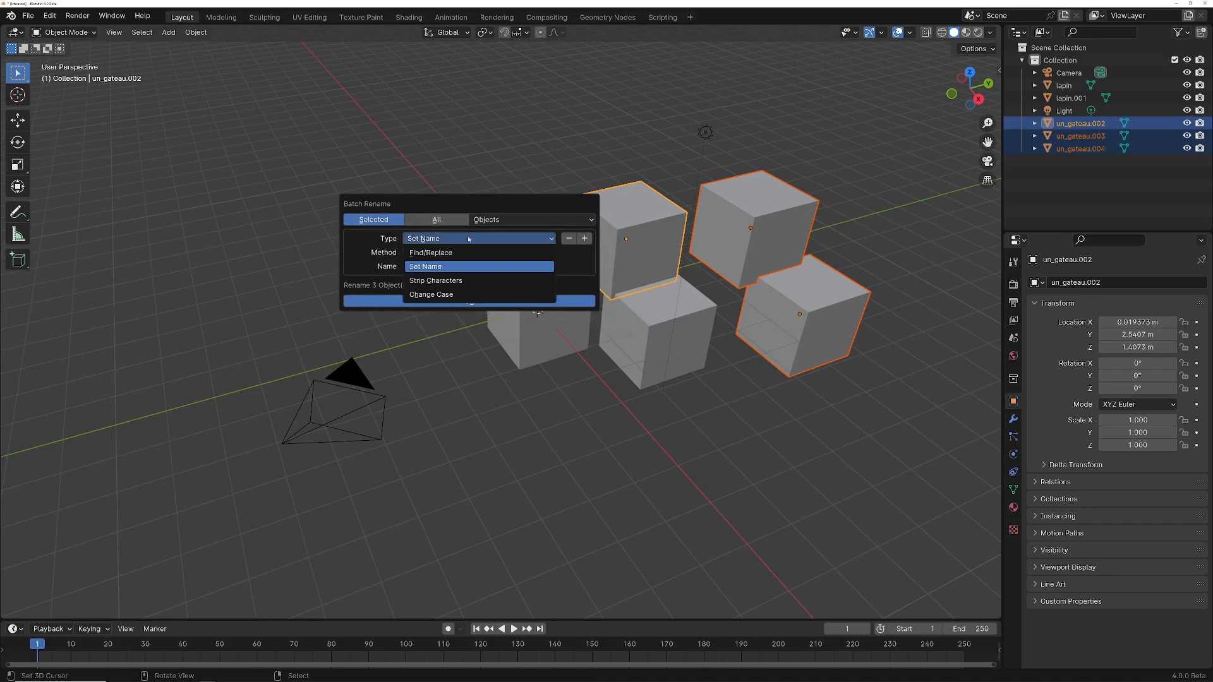
click(444, 279)
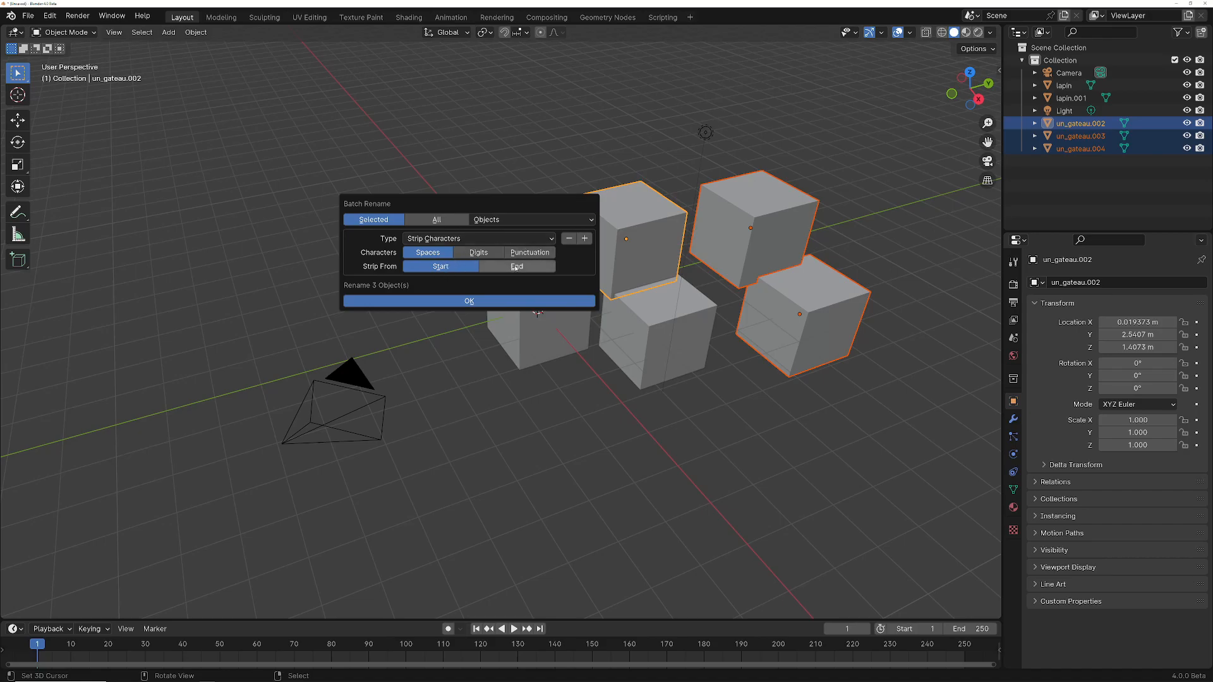
click(478, 252)
click(517, 266)
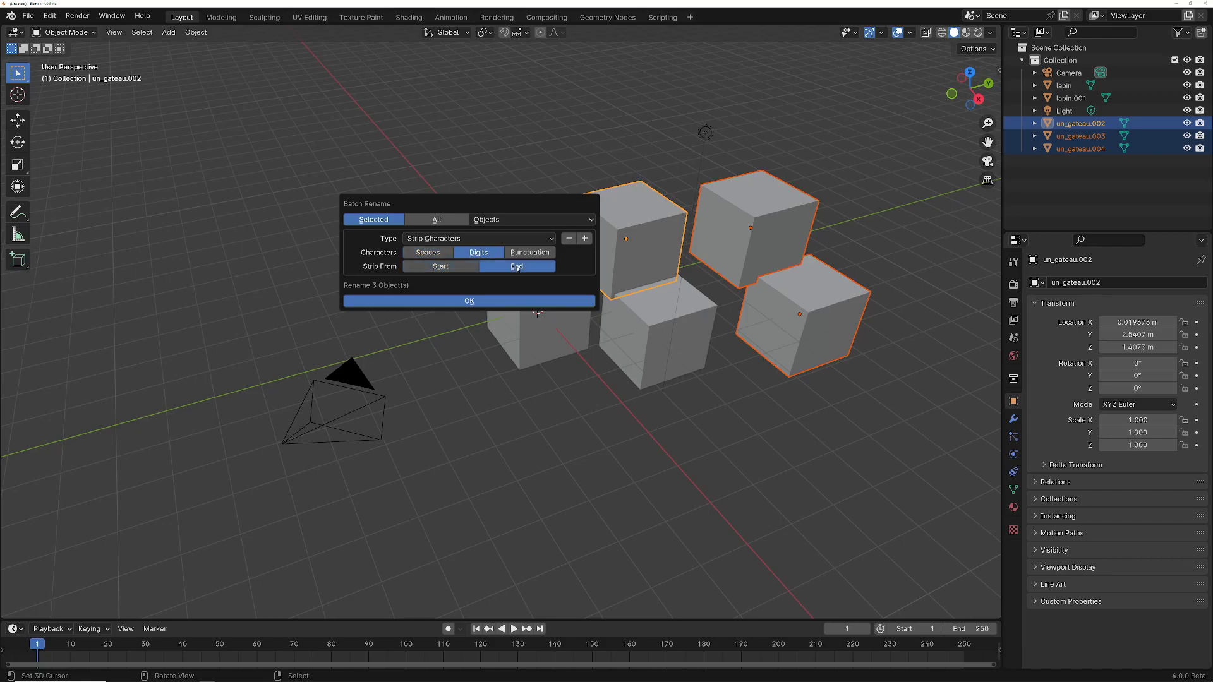
click(484, 303)
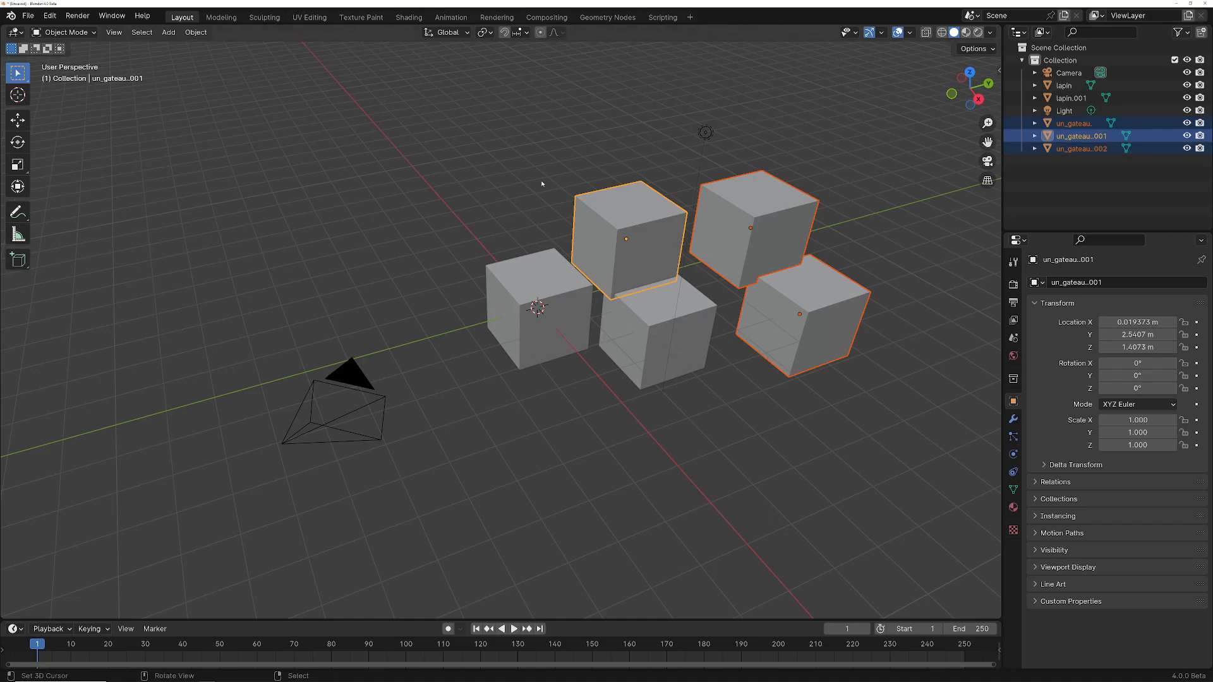
Step: Batch rename the three selected cubes with Change Case, converting their names to Title Case
key(ctrl+F2)
drag(541, 195, 460, 141)
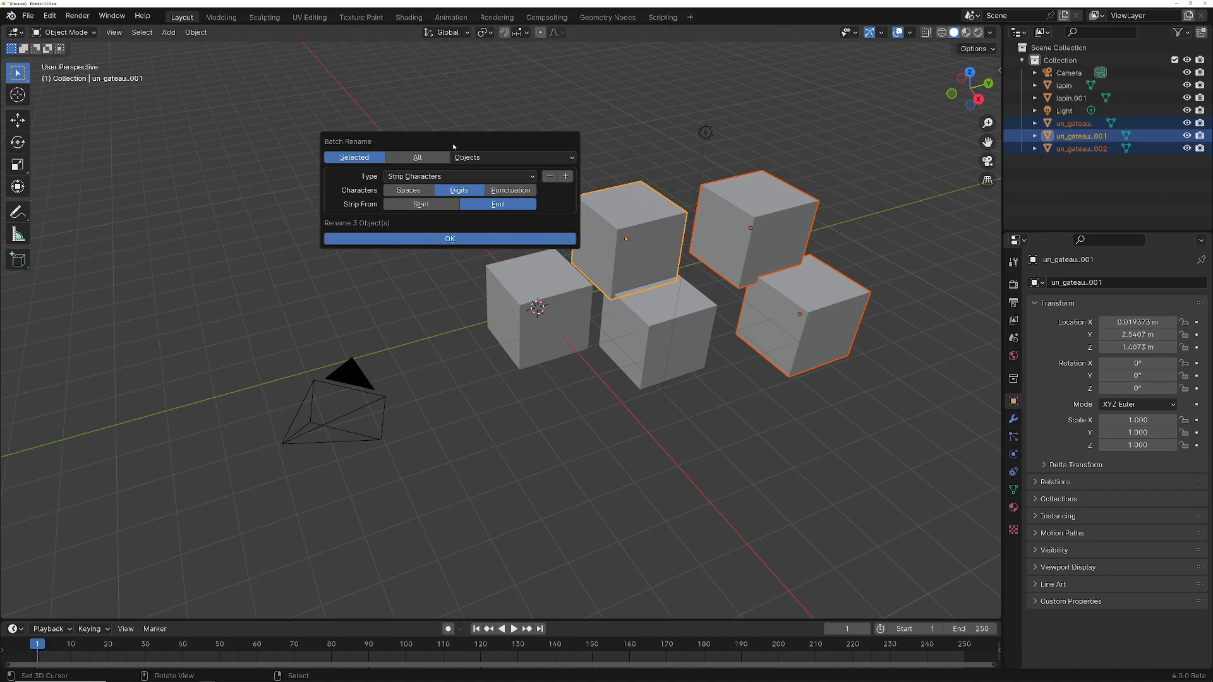
click(456, 176)
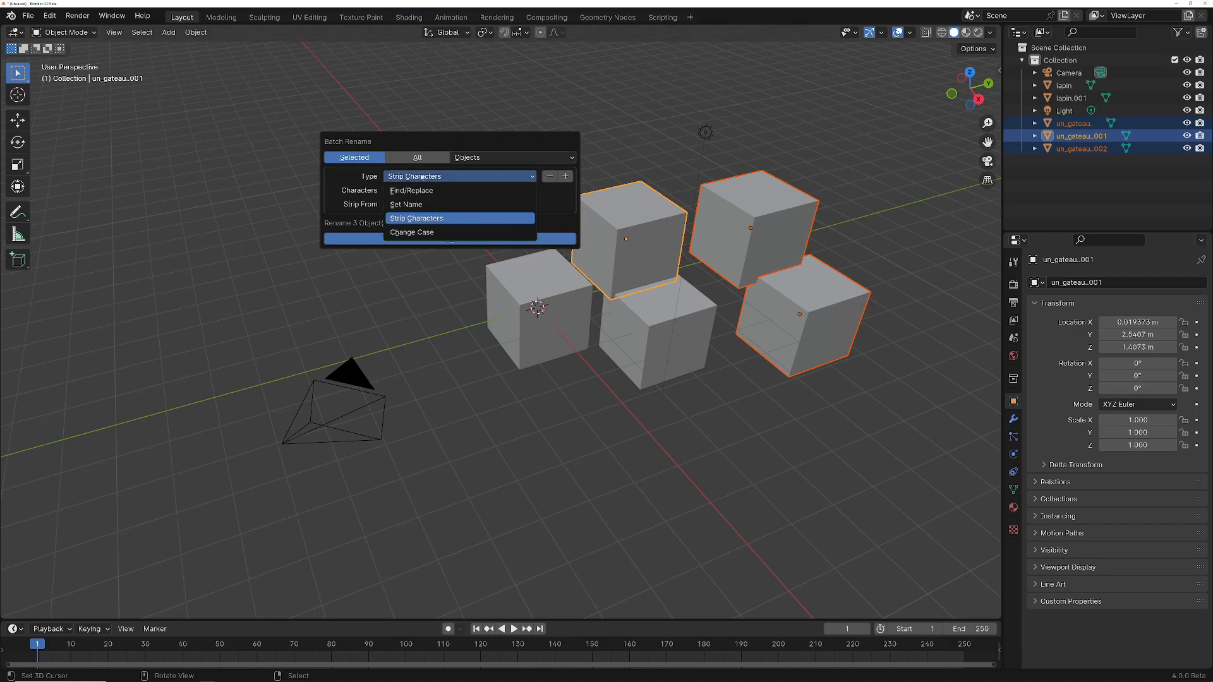
click(406, 232)
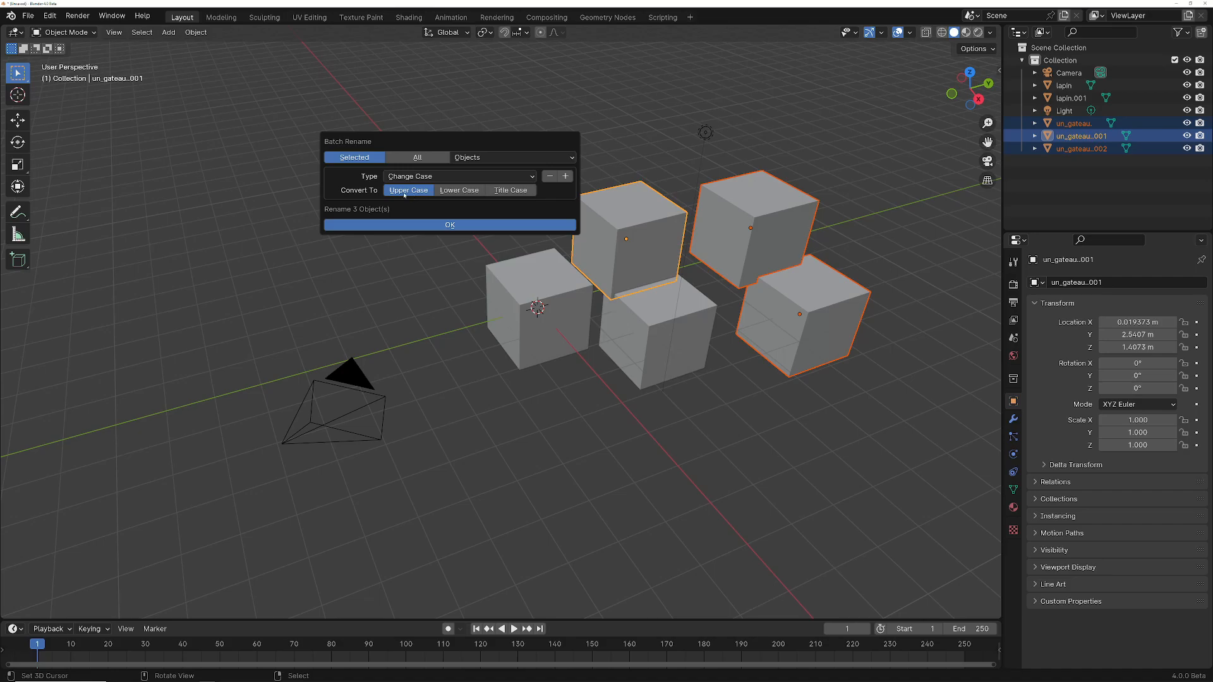
click(459, 192)
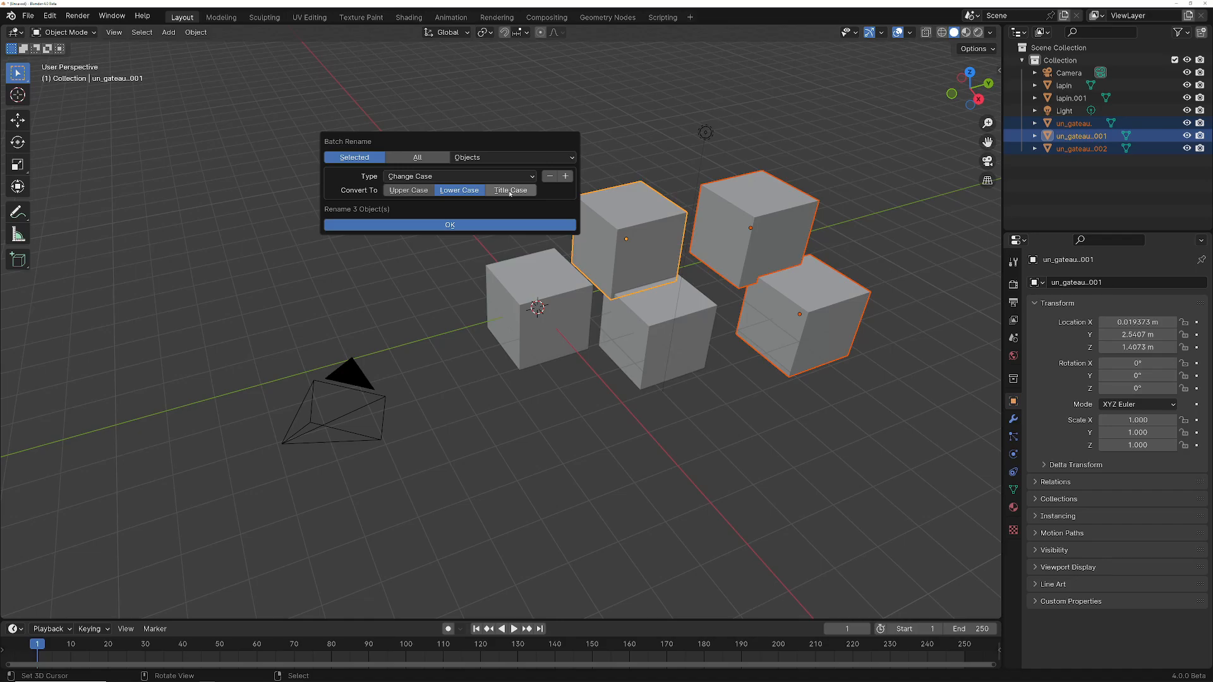
click(509, 192)
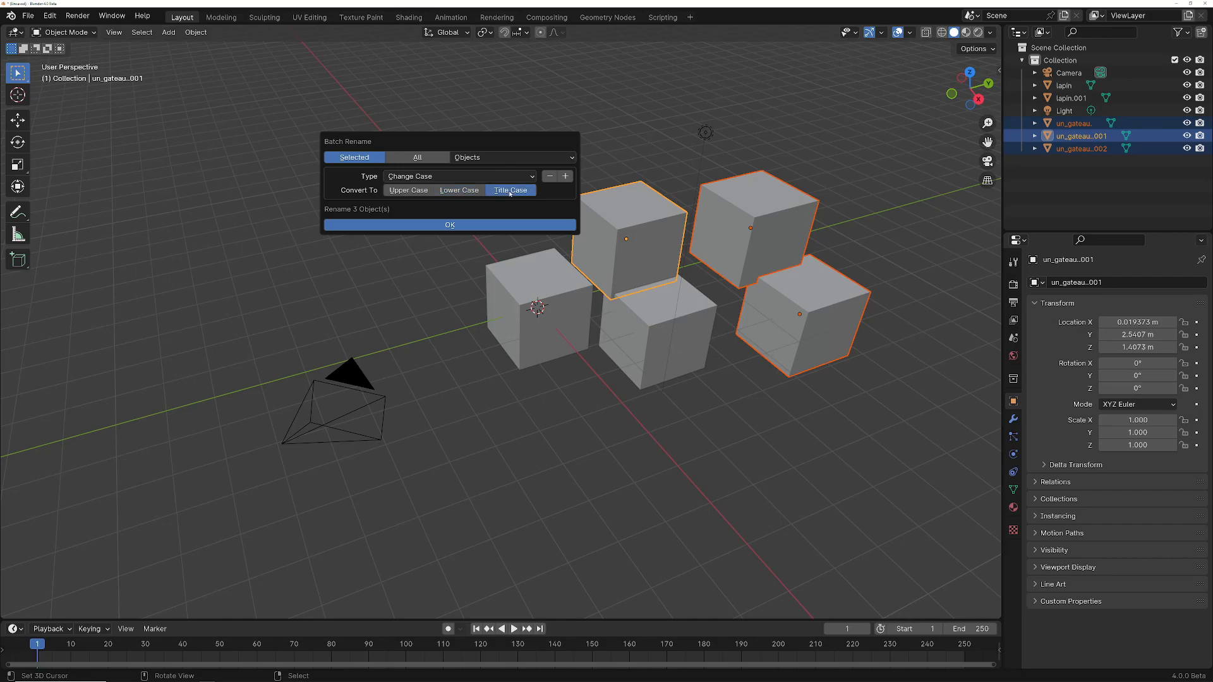
click(450, 225)
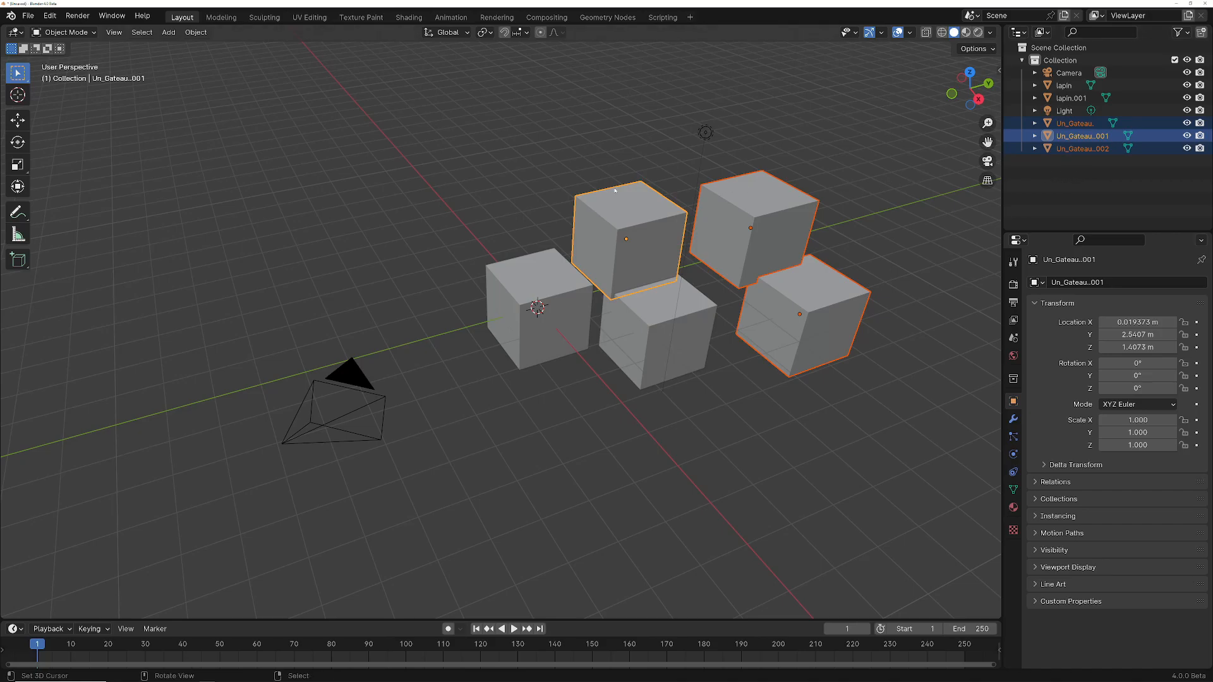
Step: Start a batch rename of the selected cubes, add three more rename actions, and set the first one to Change Case with Upper Case
key(ctrl+F2)
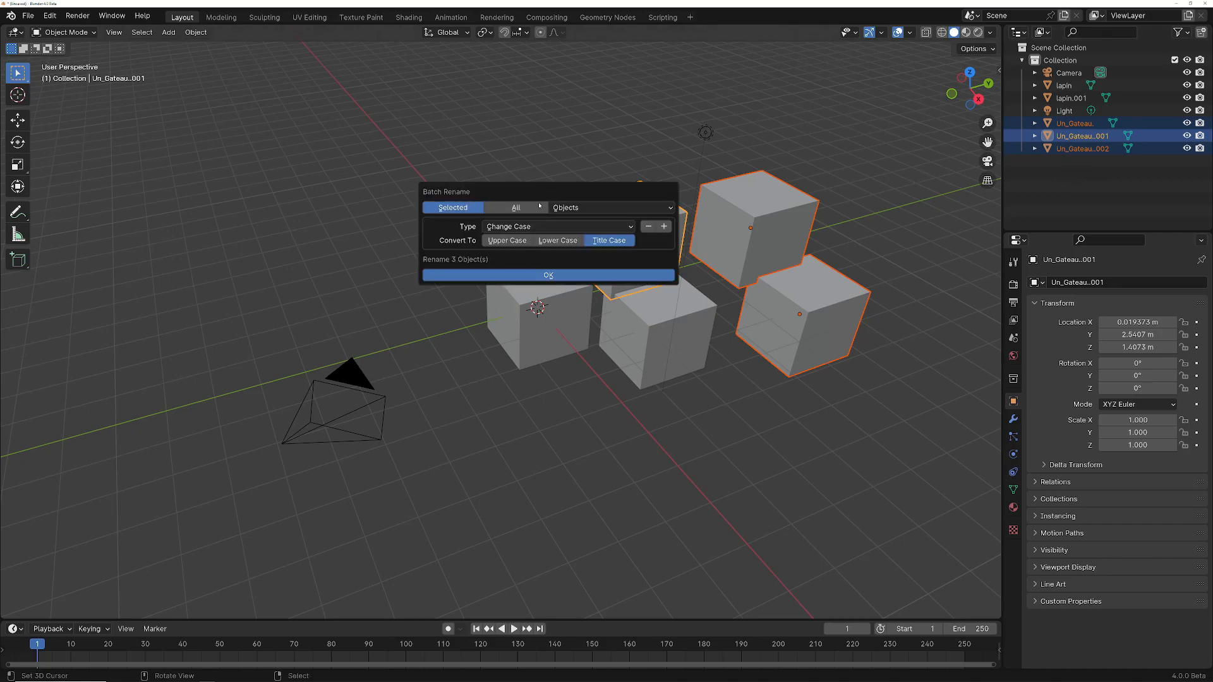
click(506, 226)
click(664, 227)
click(664, 226)
click(663, 227)
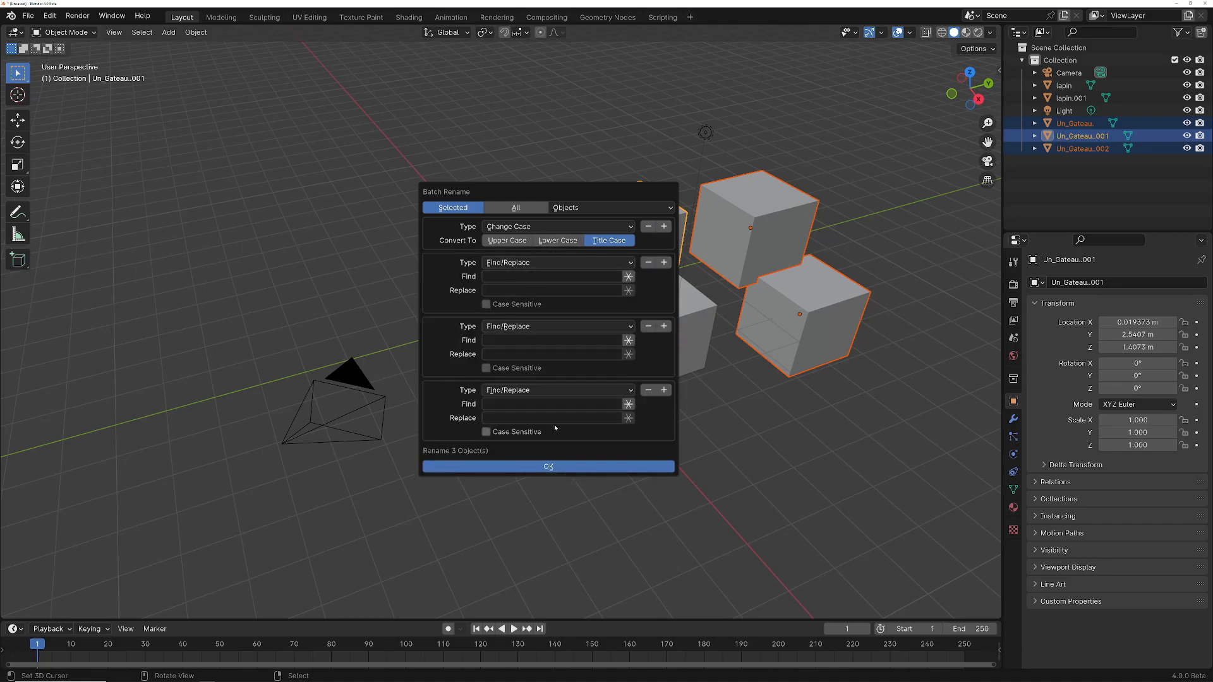
click(495, 243)
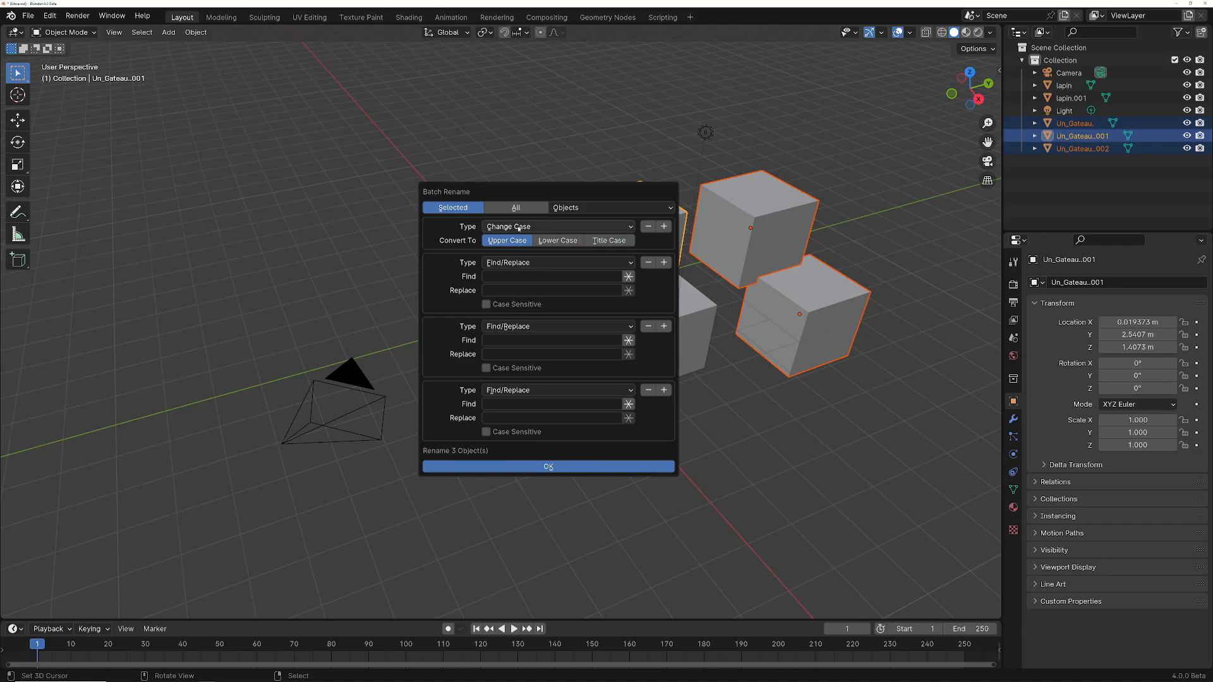
Step: Set the second rename action to find un and replace it with le
click(496, 274)
text(un)
click(502, 290)
text(le)
key(Return)
Step: Make the third rename action add the suffix _délicieux, remove the unused fourth action, and apply the batch rename
click(531, 327)
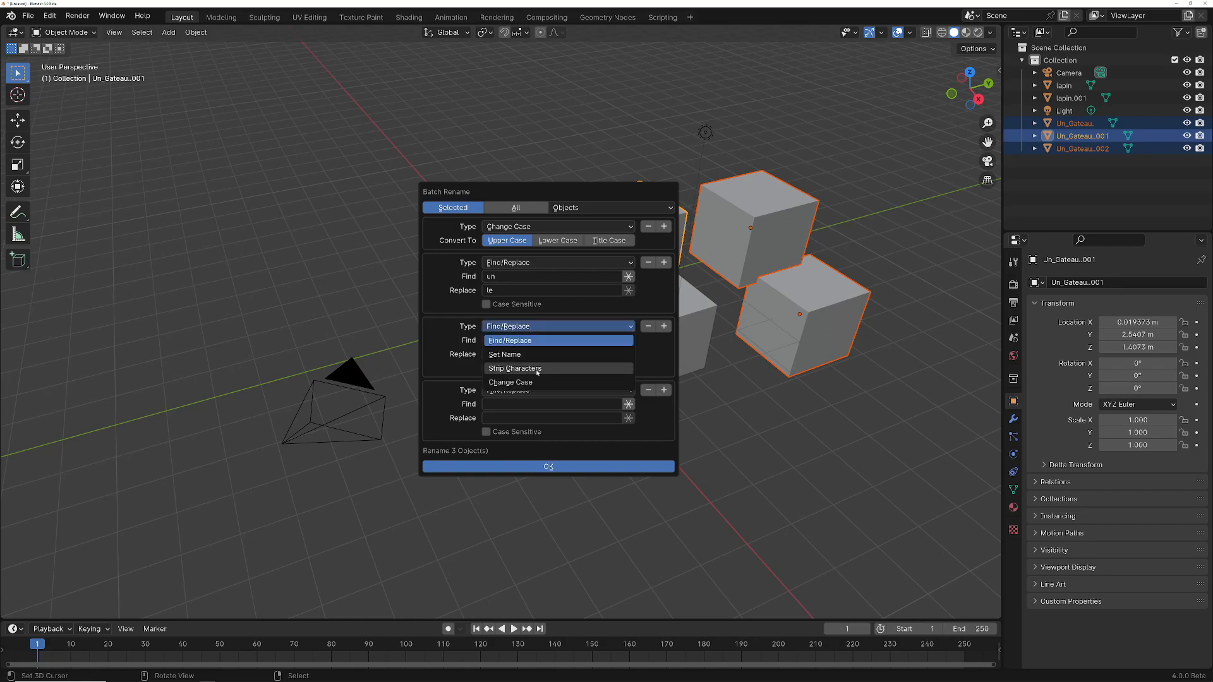
click(542, 351)
click(601, 355)
text(_)
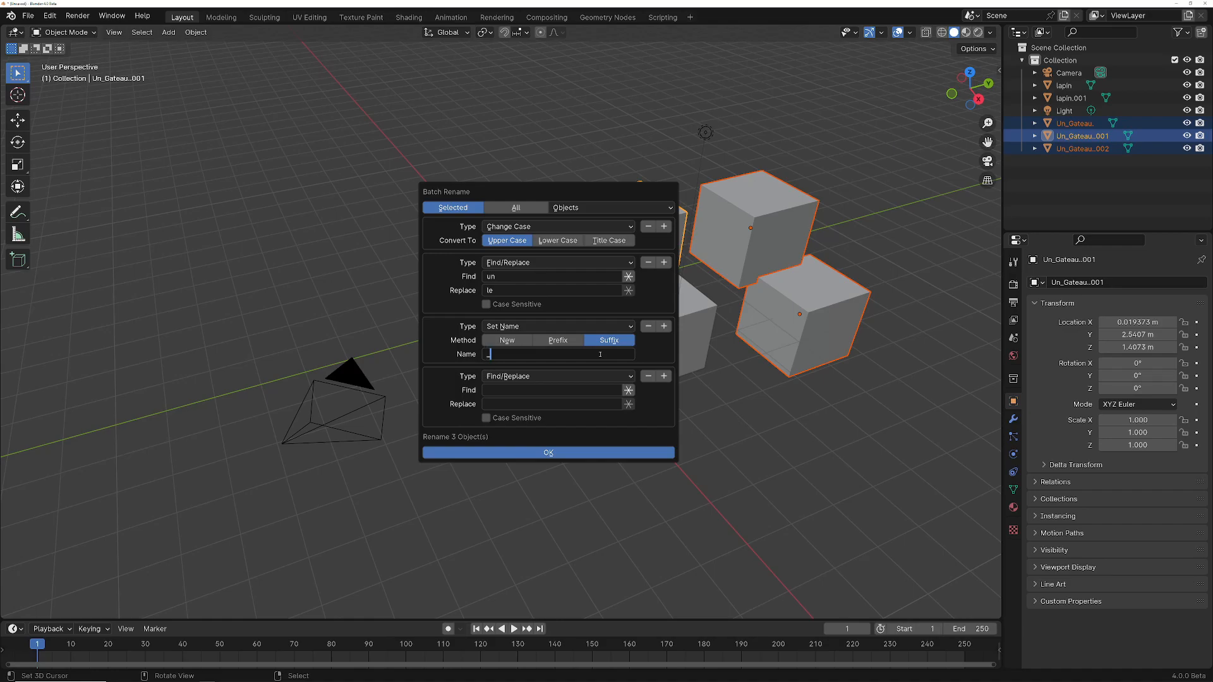
text(délicieux)
key(Return)
click(648, 376)
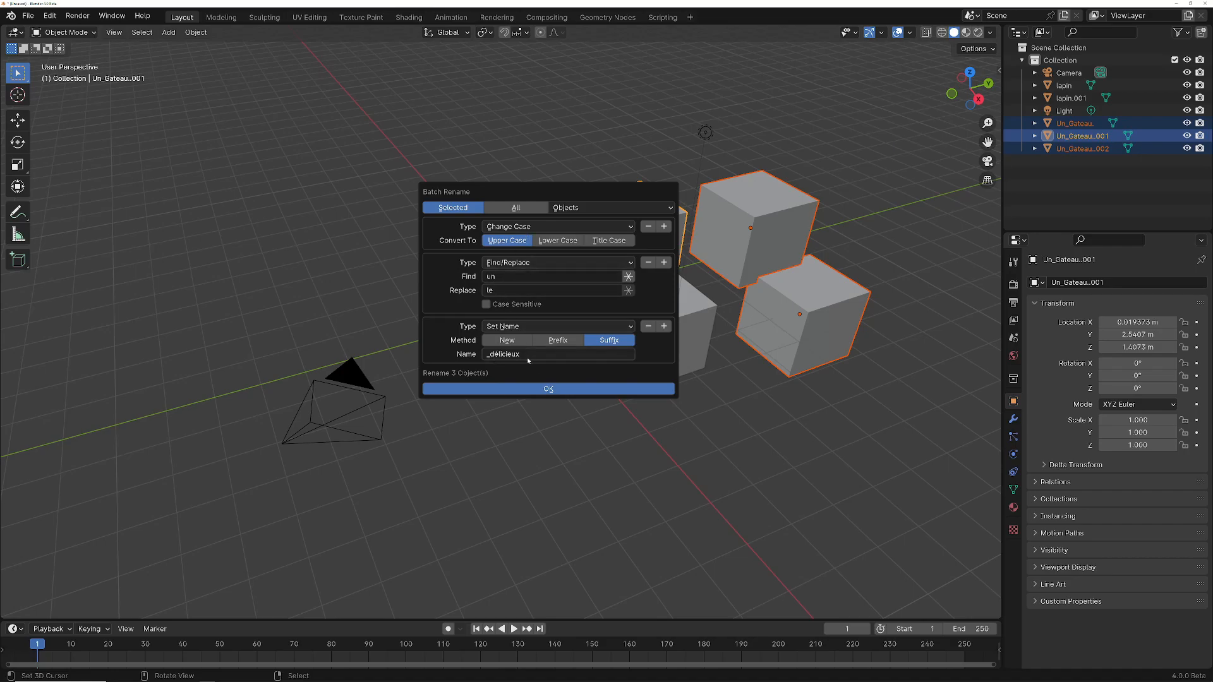
click(553, 390)
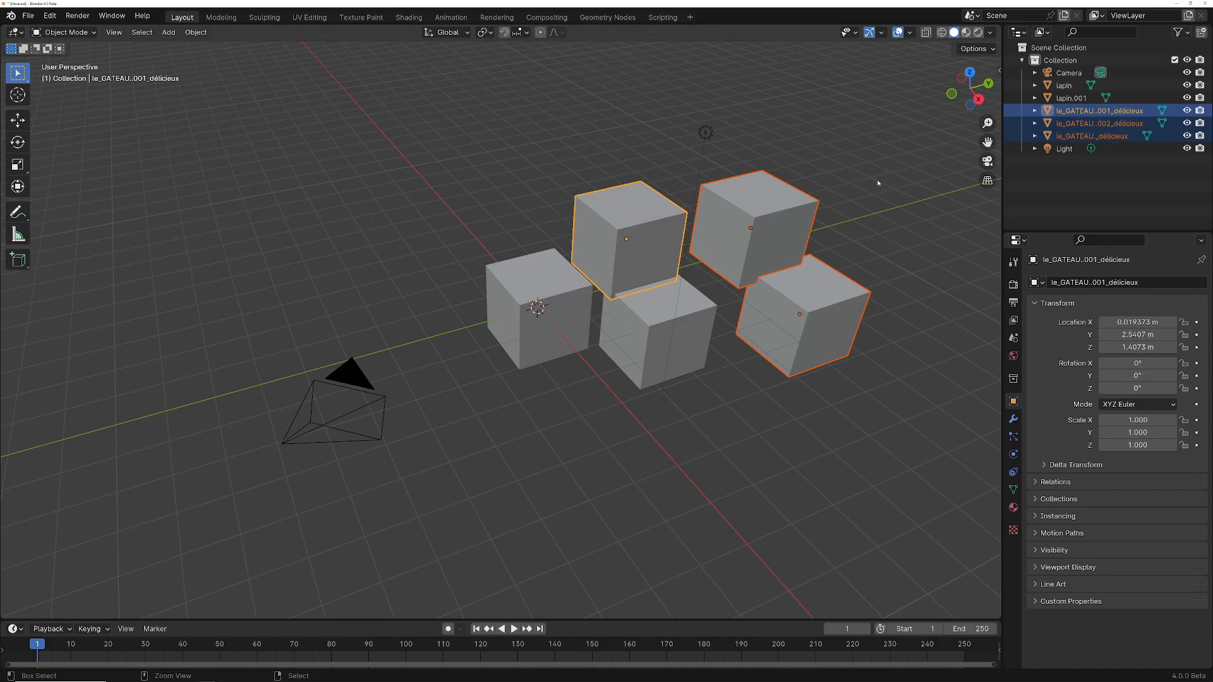
Step: Reopen the batch rename settings for the three selected cubes
key(ctrl+F2)
drag(876, 183, 385, 173)
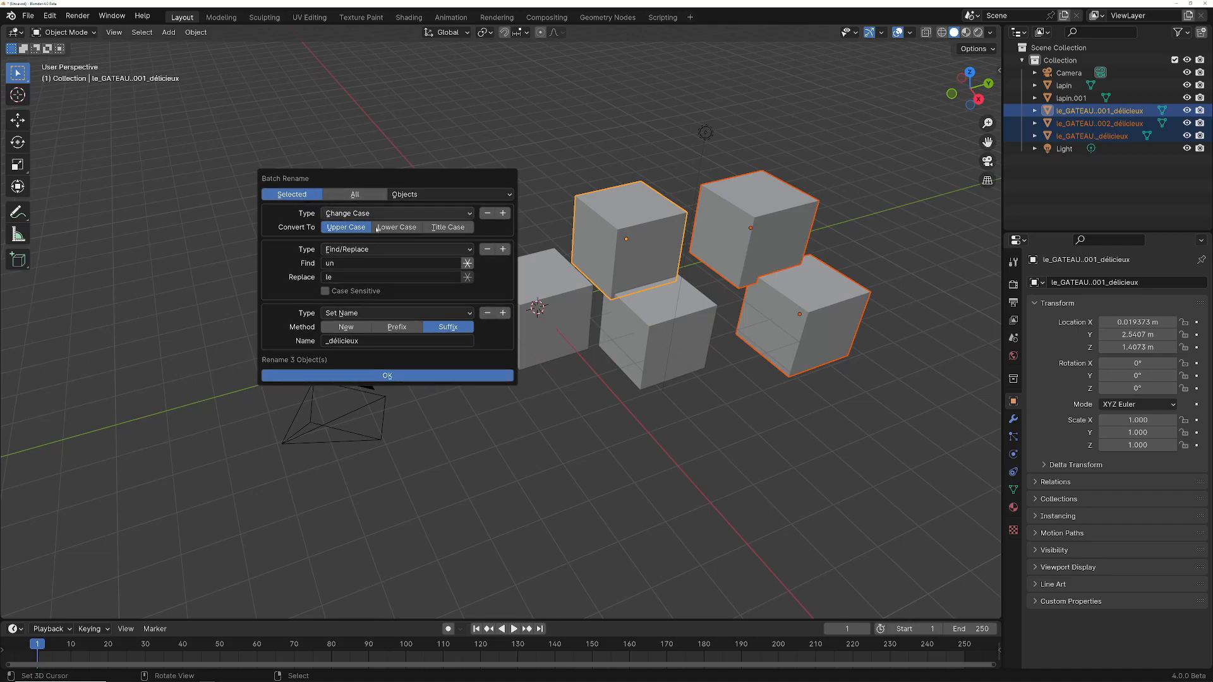